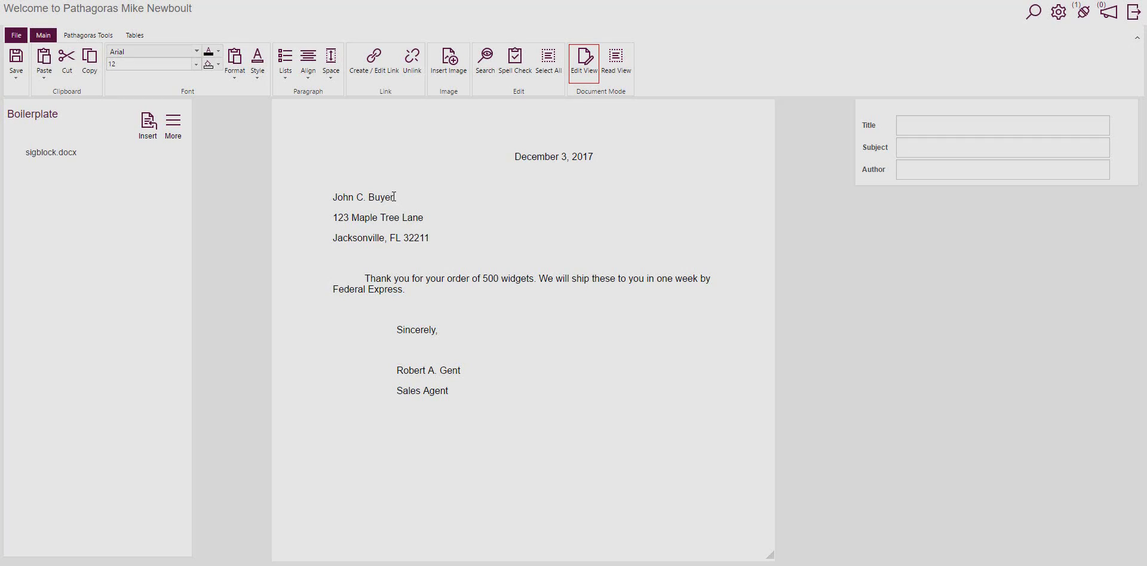
Replace the recipient's name in the letter's address block with the variable [Client Name]
drag(395, 197, 334, 195)
key(BackSpace)
text(Cl)
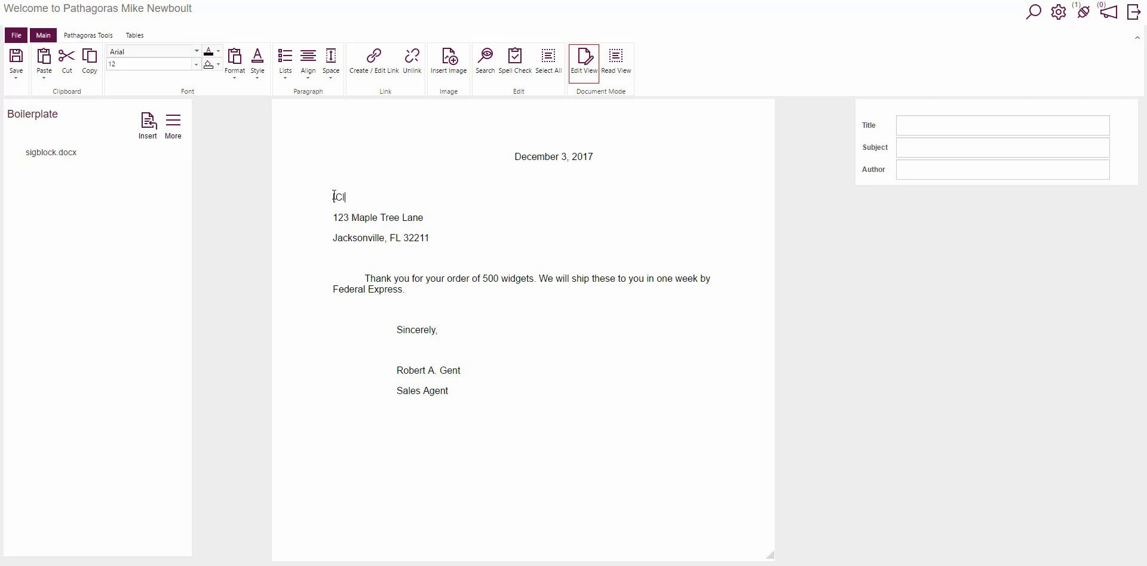
text(ient Name)
Replace the signer's job title with [Job Title] and the letter's date with [Date Today]
drag(453, 391, 397, 391)
text([Job Title)
drag(594, 157, 514, 157)
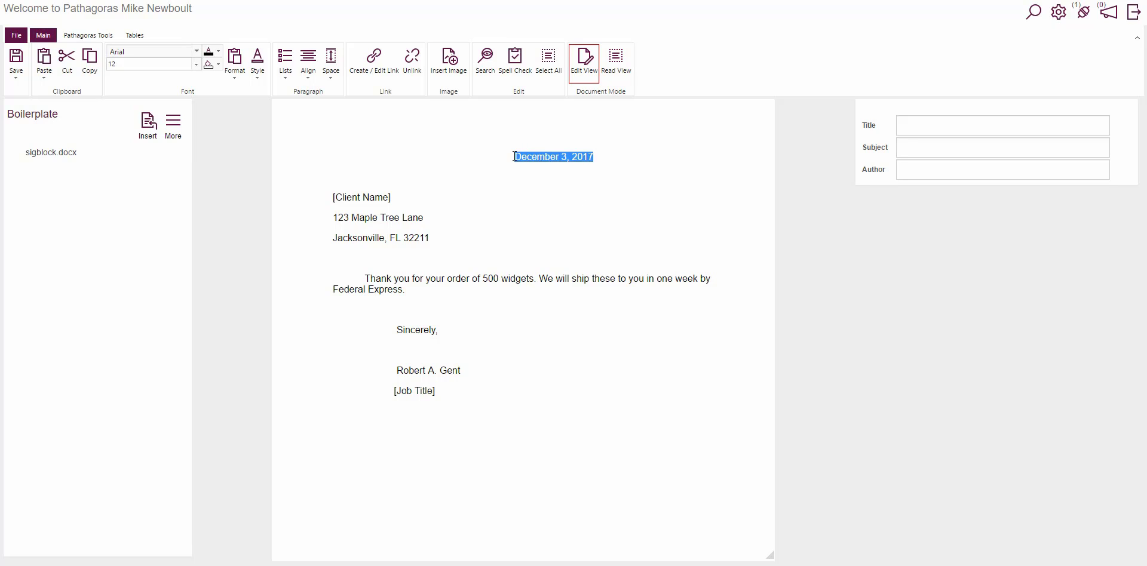
text([Date To)
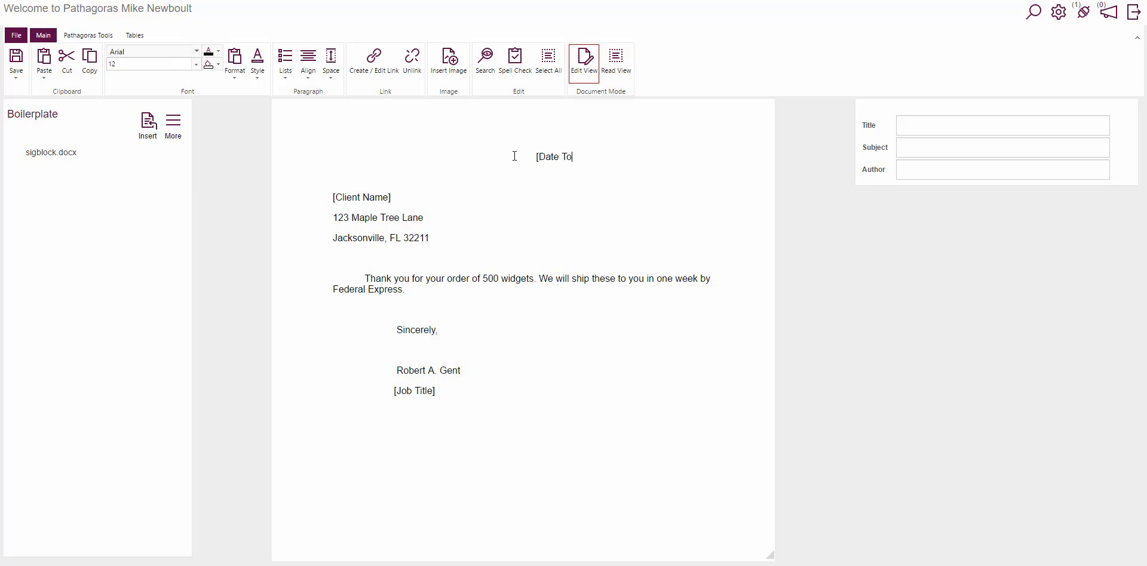
text(day])
Save the letter as a new .docx document named Order Confirmation in the Letters folder
click(16, 36)
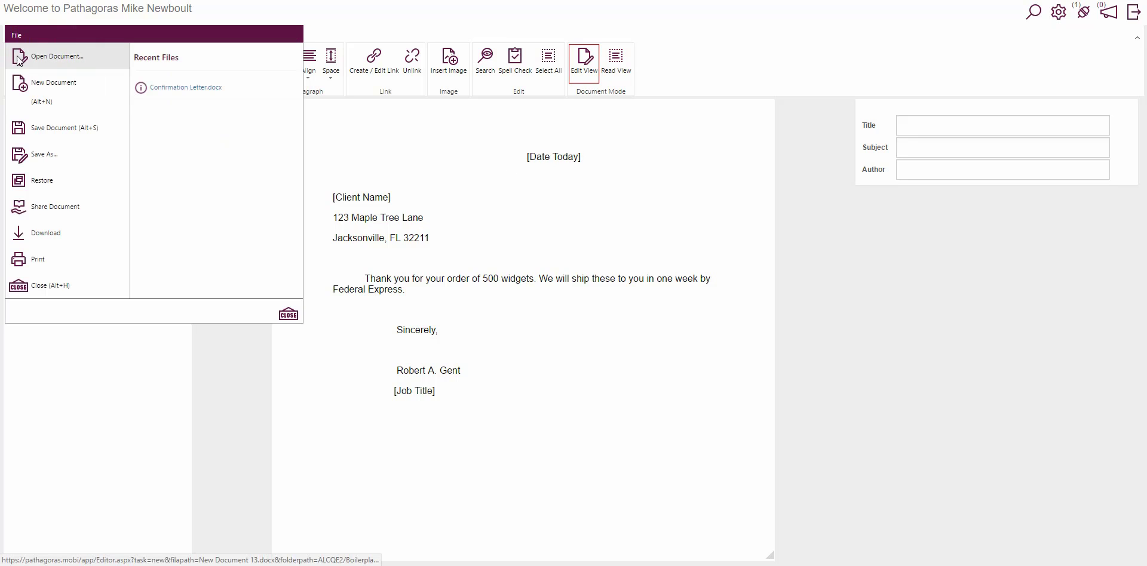
click(54, 154)
click(612, 223)
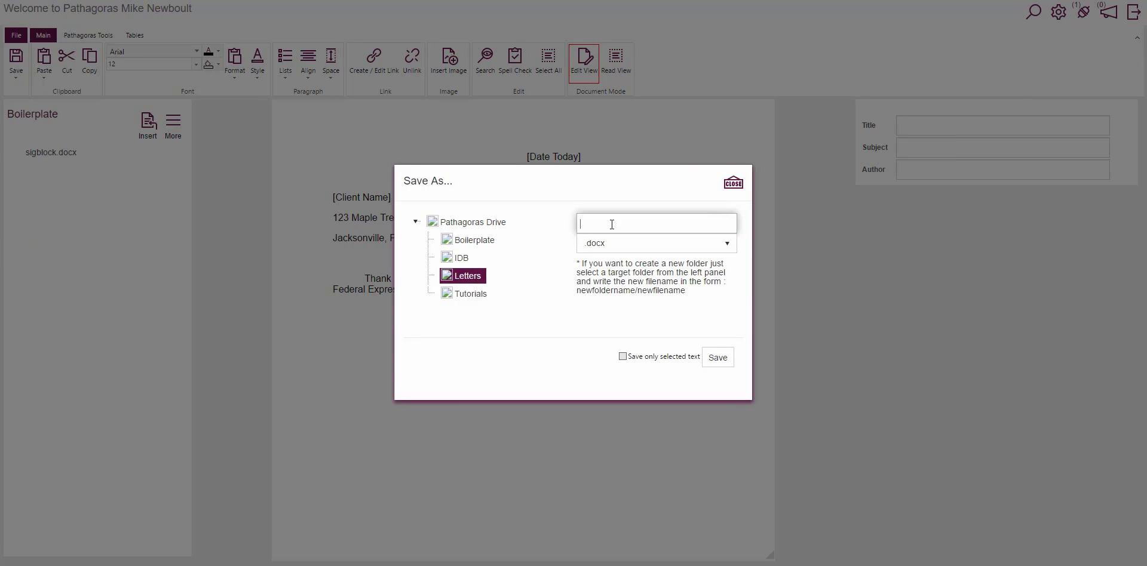
text(Order Confirmation)
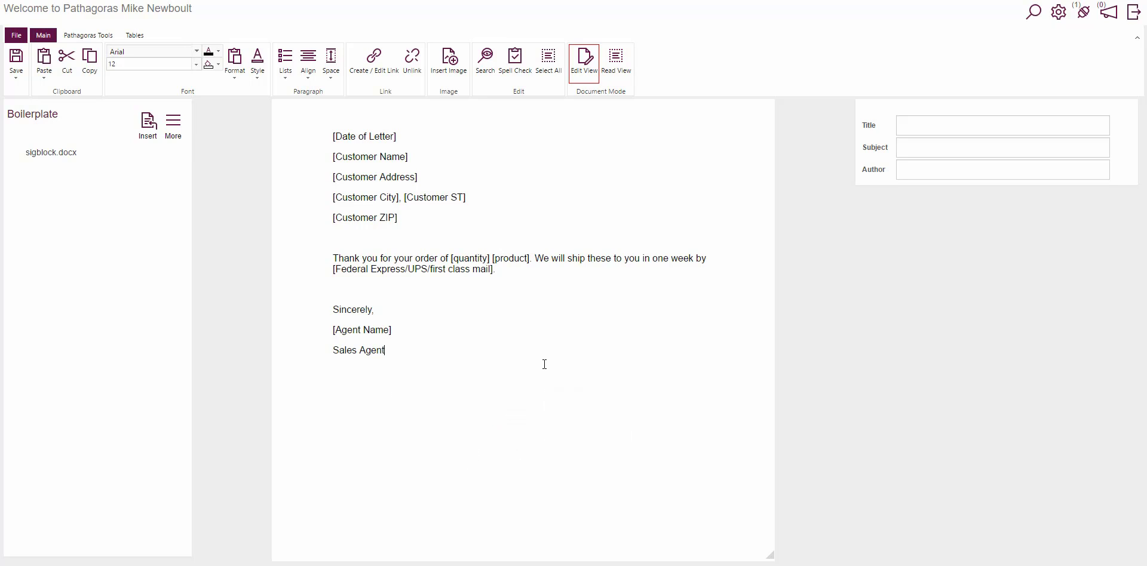
Scan the order letter for its document variables and set [Date of Letter] to May 17, 2017
key(alt+d)
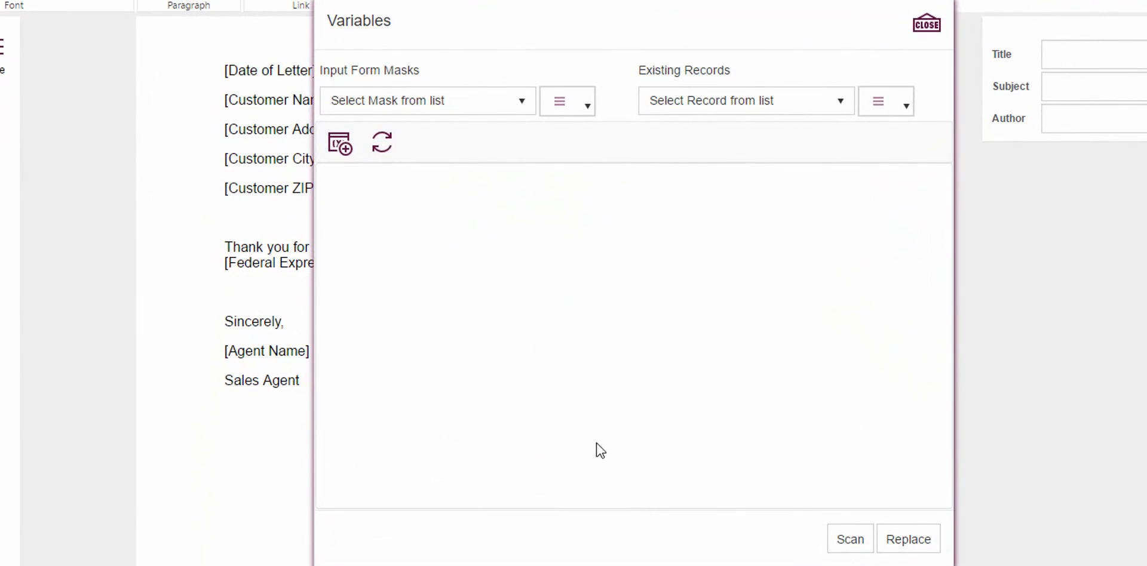
click(856, 545)
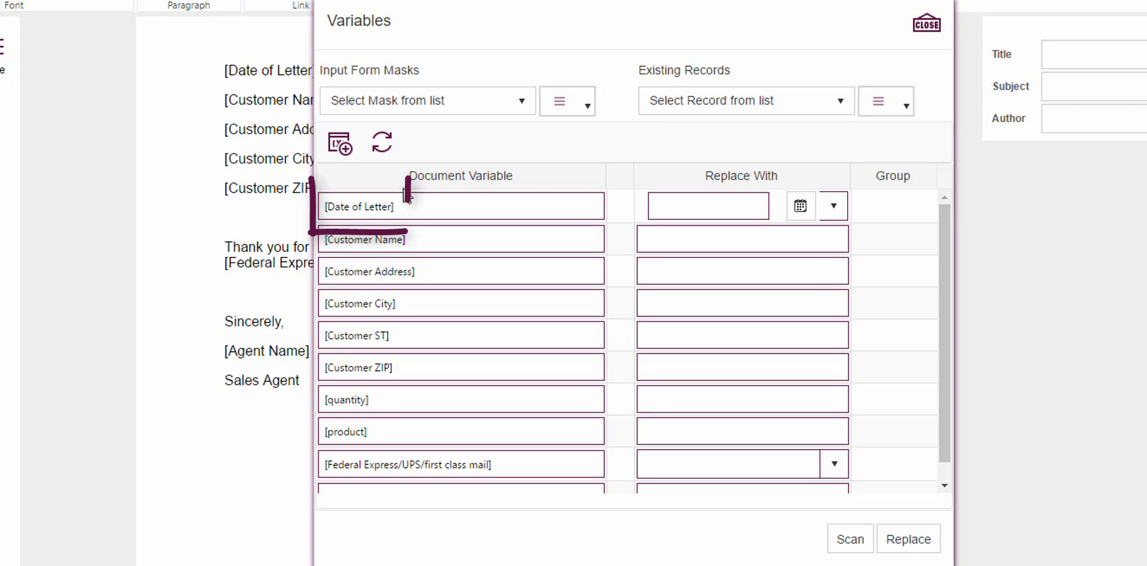
click(688, 209)
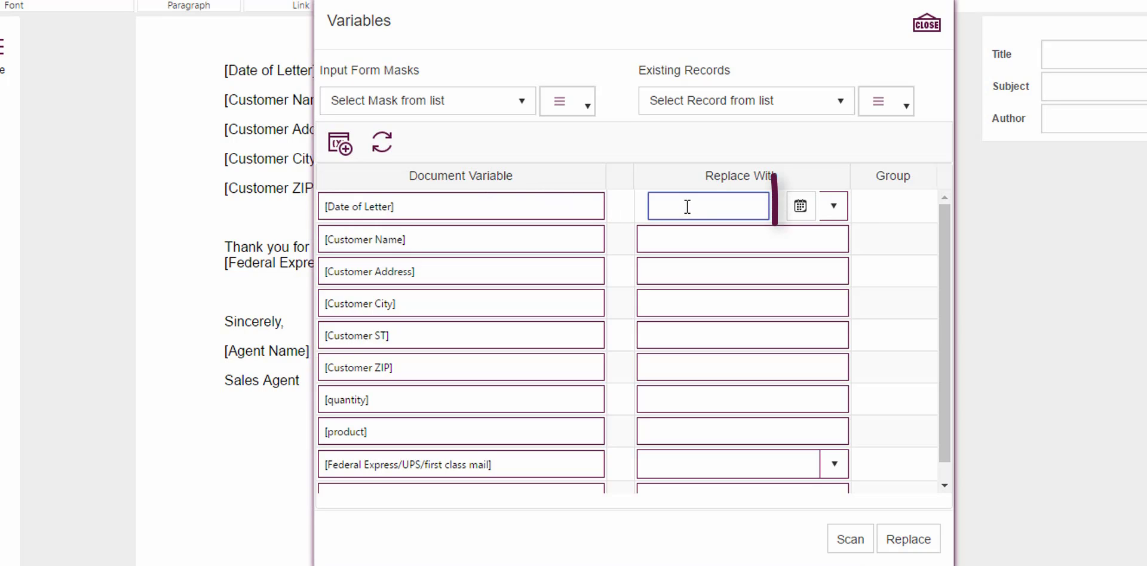
click(801, 208)
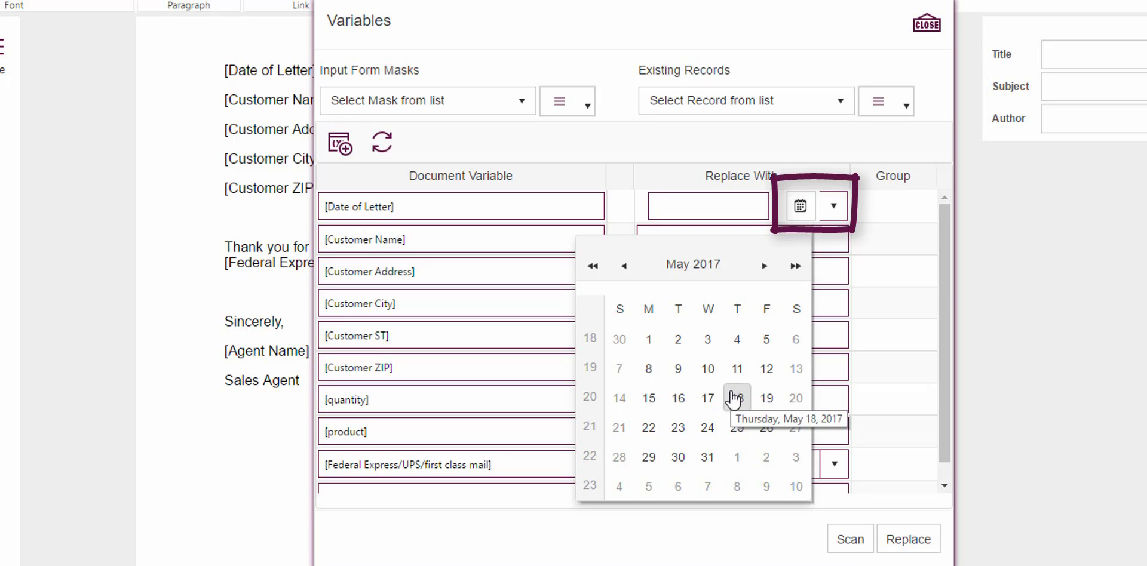
click(703, 401)
Fill in the replacement values for the customer's name, street address, city, state and ZIP code
click(680, 242)
text(John Doe)
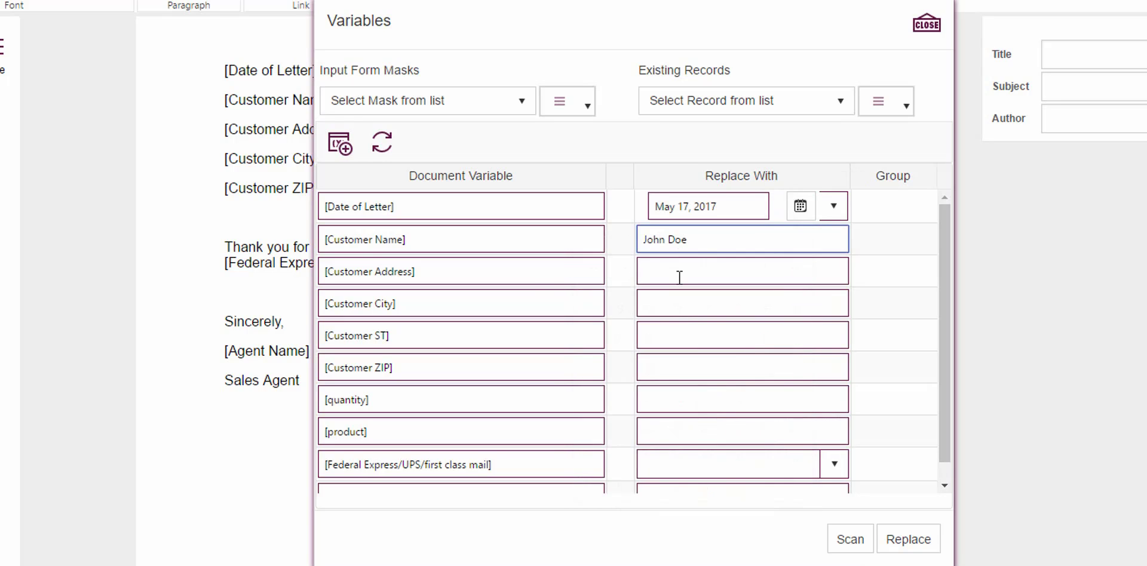
click(681, 273)
text(1234 Main Street)
click(690, 297)
text(Jacksonville)
click(665, 332)
text(FL)
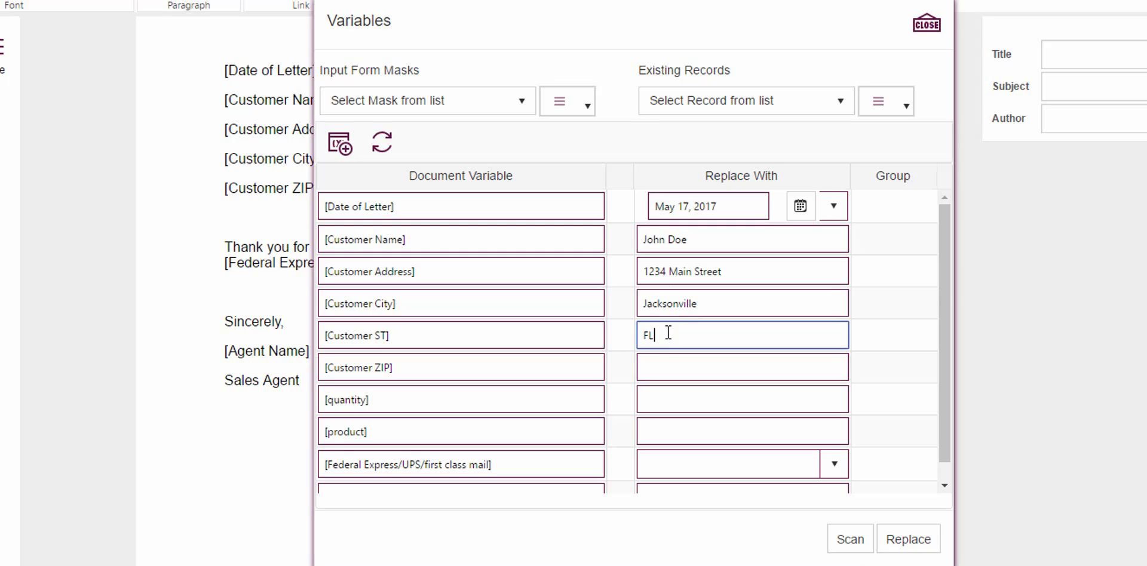
click(668, 367)
text(32284)
Set the [quantity] variable to 6 and the [product] variable to widgets
click(681, 398)
text(6)
click(677, 433)
text(widgets)
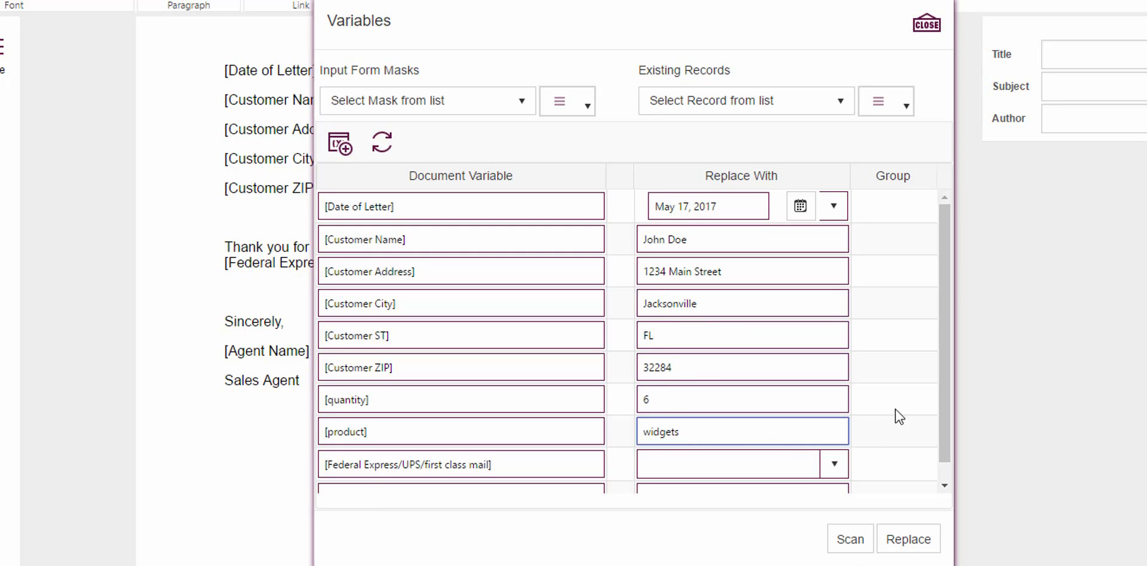
Choose UPS for the shipping method variable and enter the agent's full name for [Agent Name]
drag(944, 367, 952, 412)
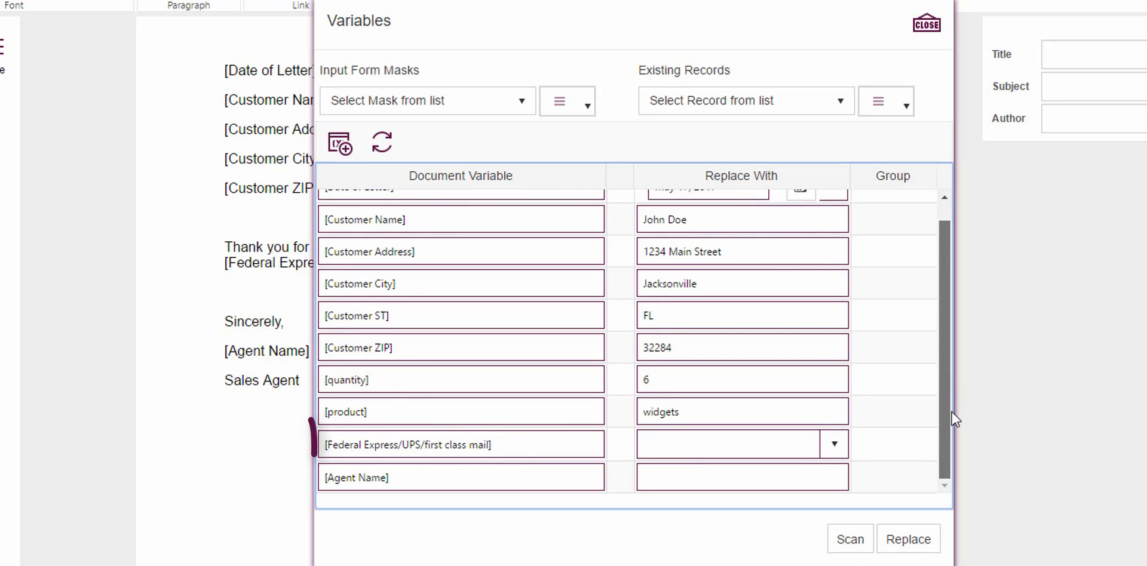
click(836, 444)
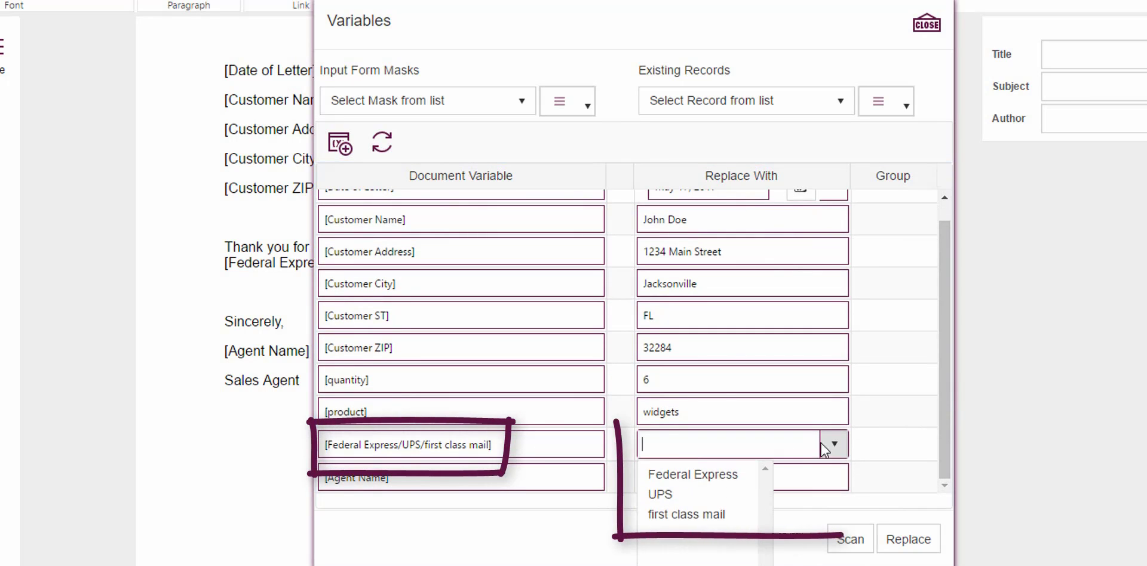
click(669, 497)
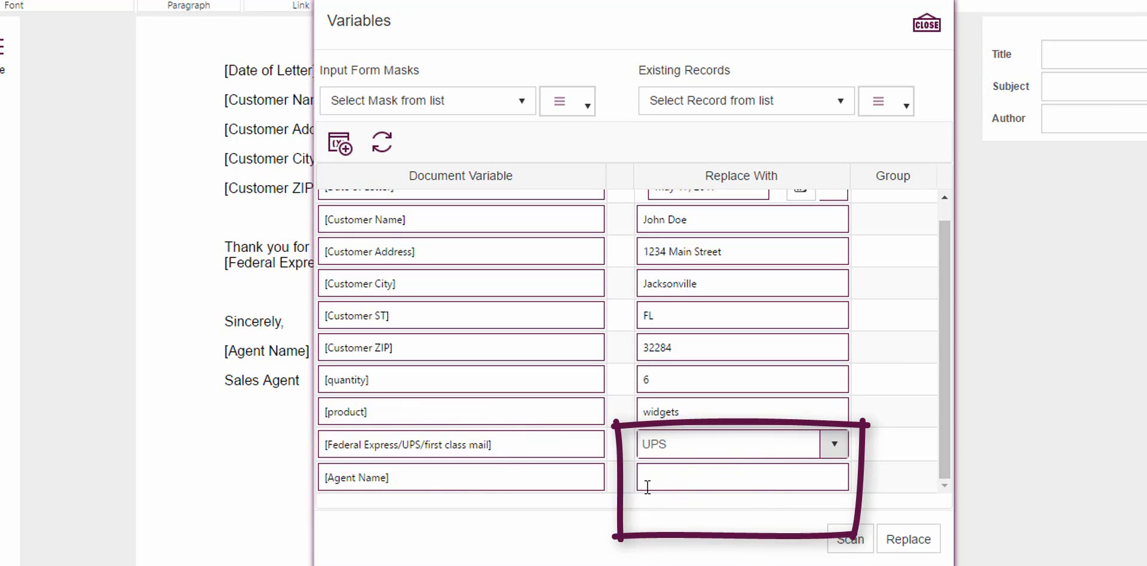
click(659, 476)
text(Max Power)
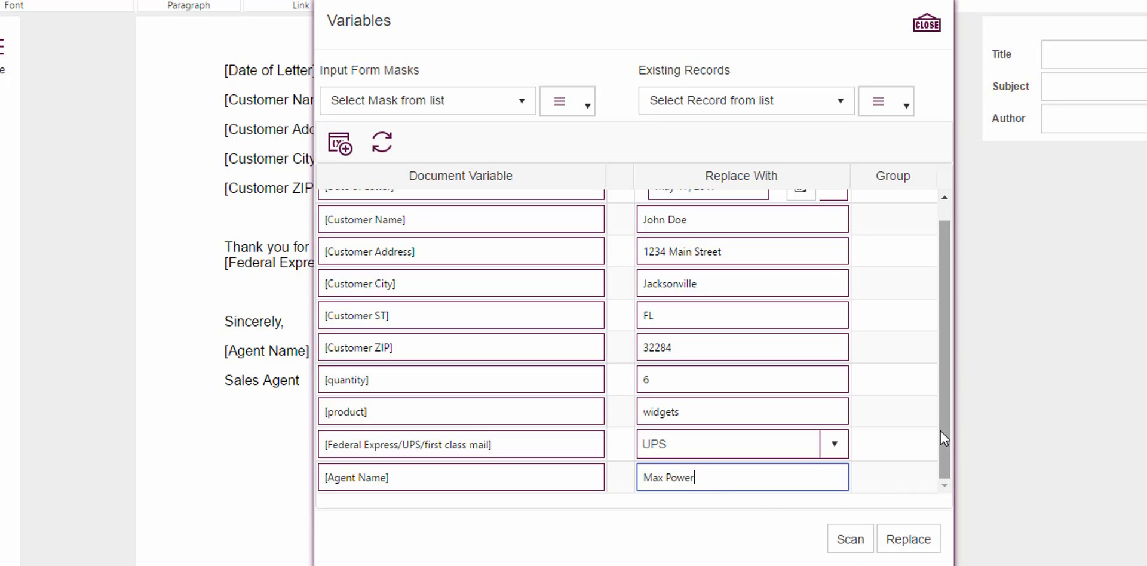
Replace the letter's variables with the entered values without saving them as a record
mouse_move(940, 429)
mouse_down()
mouse_move(949, 378)
mouse_move(950, 466)
mouse_up()
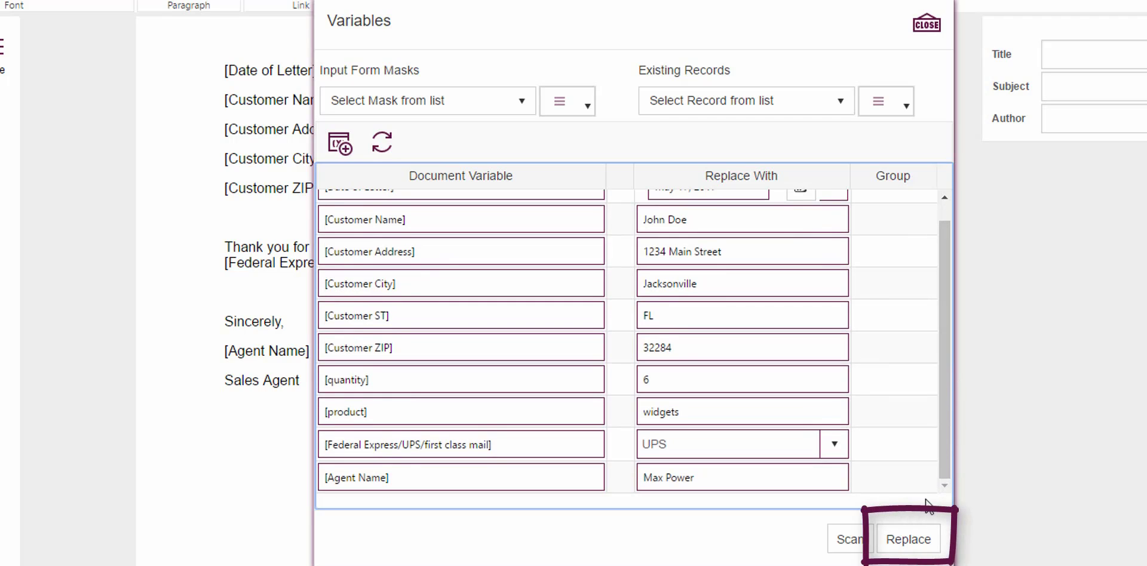
click(912, 544)
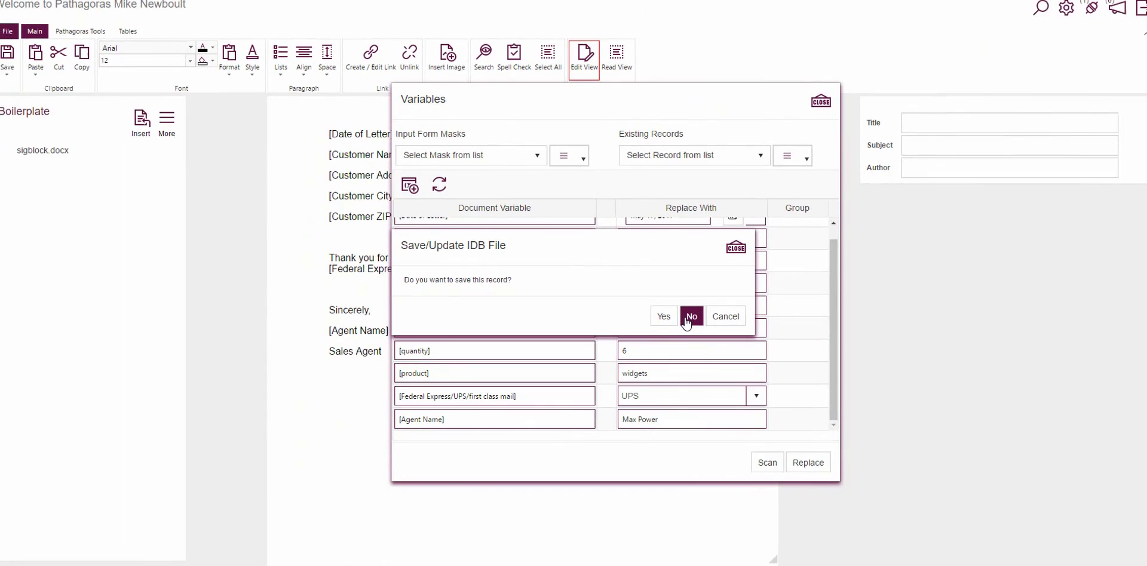
click(689, 318)
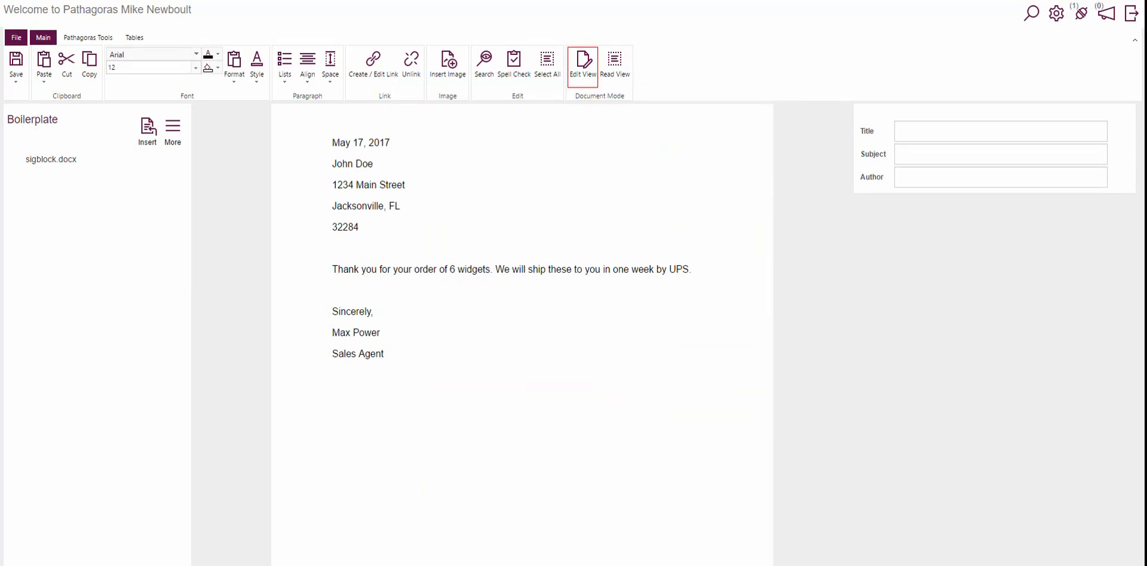